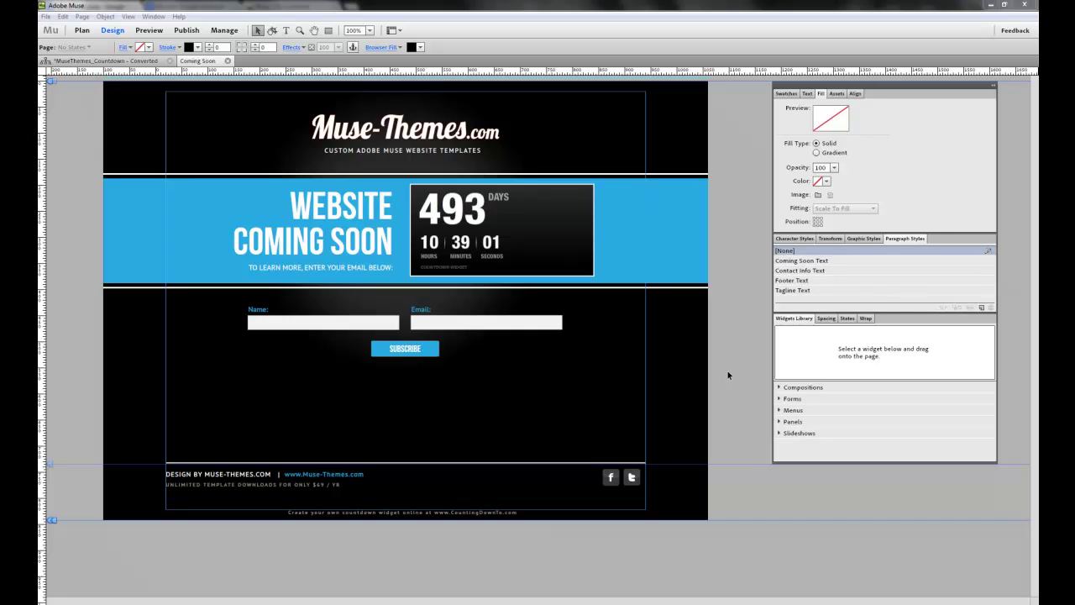
Step: Bring the Google AdSense sign-in tab, 'Maximise revenue from your online content', to the front
{"action": "left_click", "coordinate": [379, 528]}
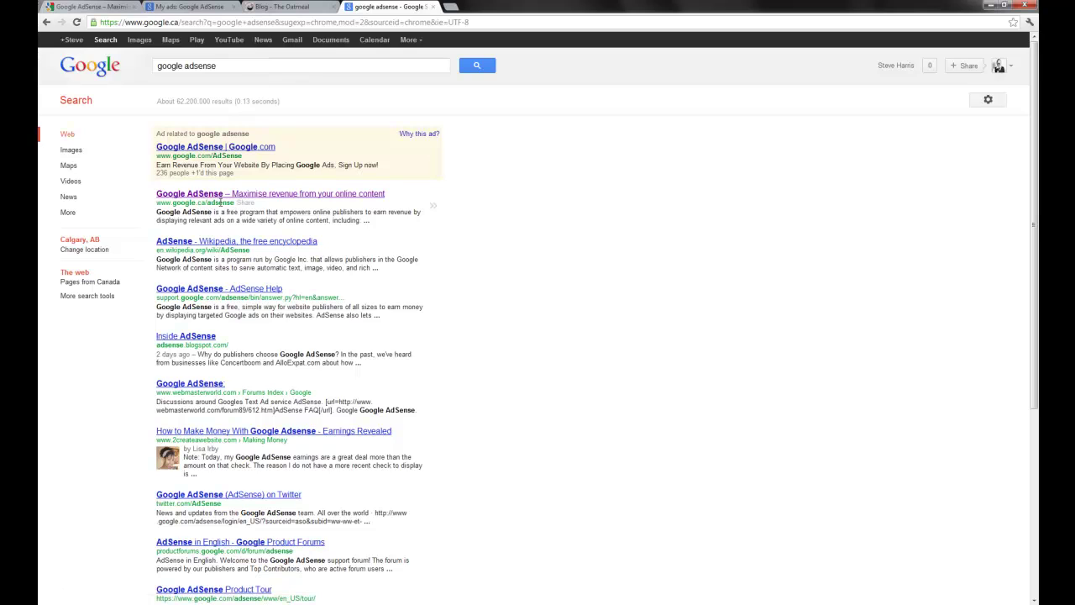
{"action": "left_click", "coordinate": [79, 9]}
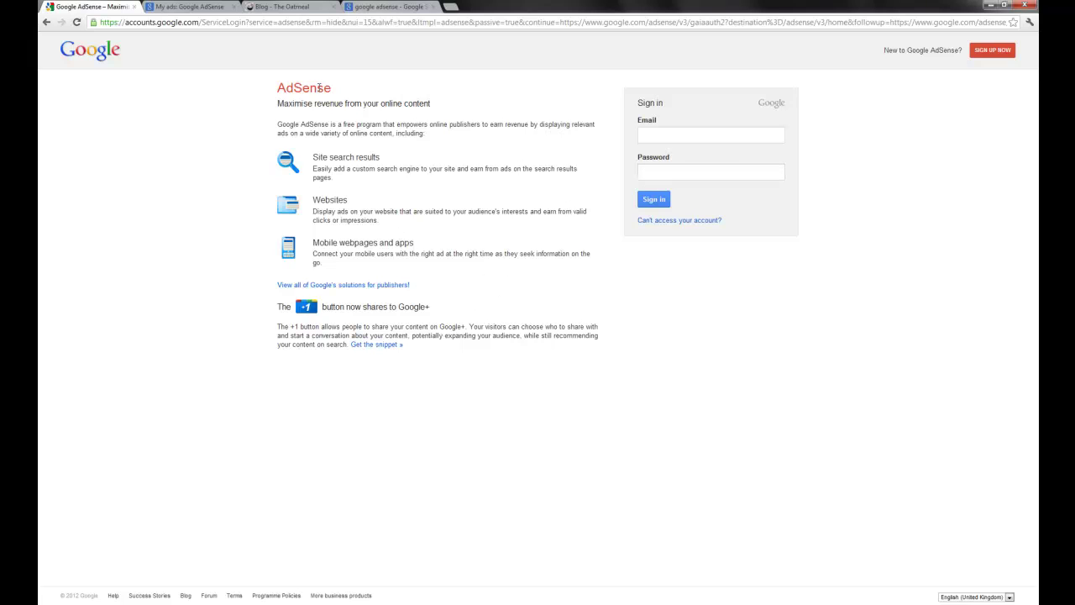
Step: Open My ads to list the Blog Ads, Blogs and Leaderboard Ad units
{"action": "left_click", "coordinate": [195, 9]}
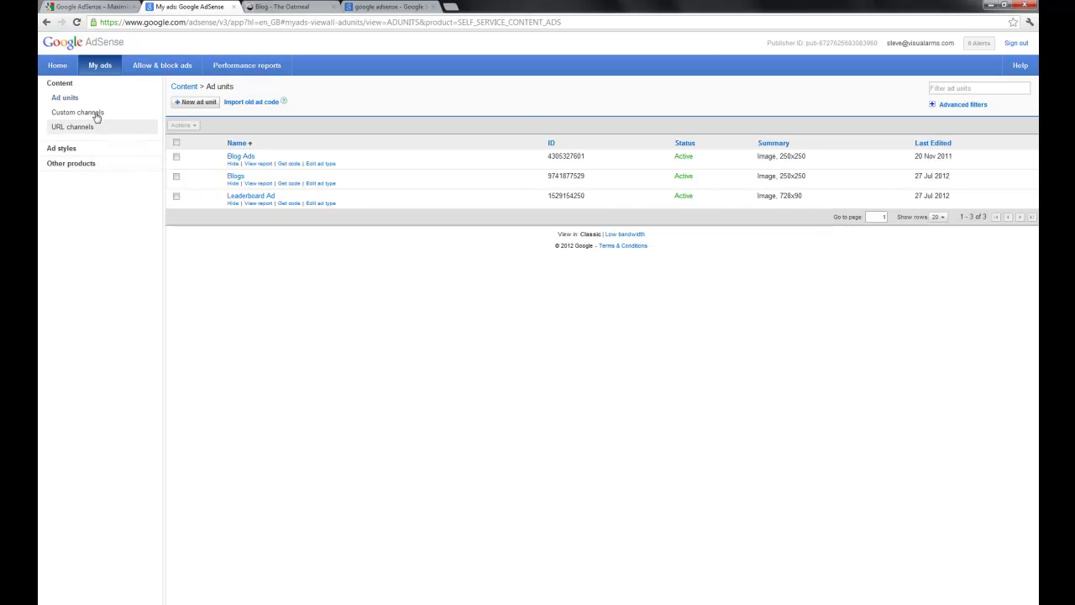
{"action": "left_click", "coordinate": [94, 65]}
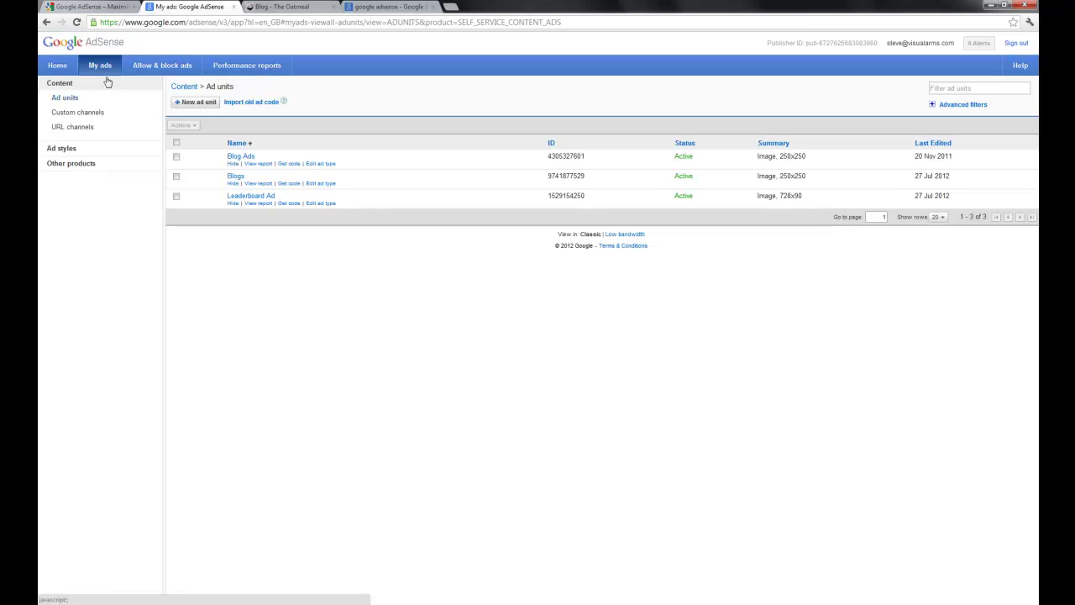
{"action": "right_click", "coordinate": [260, 102]}
{"action": "left_click", "coordinate": [387, 100]}
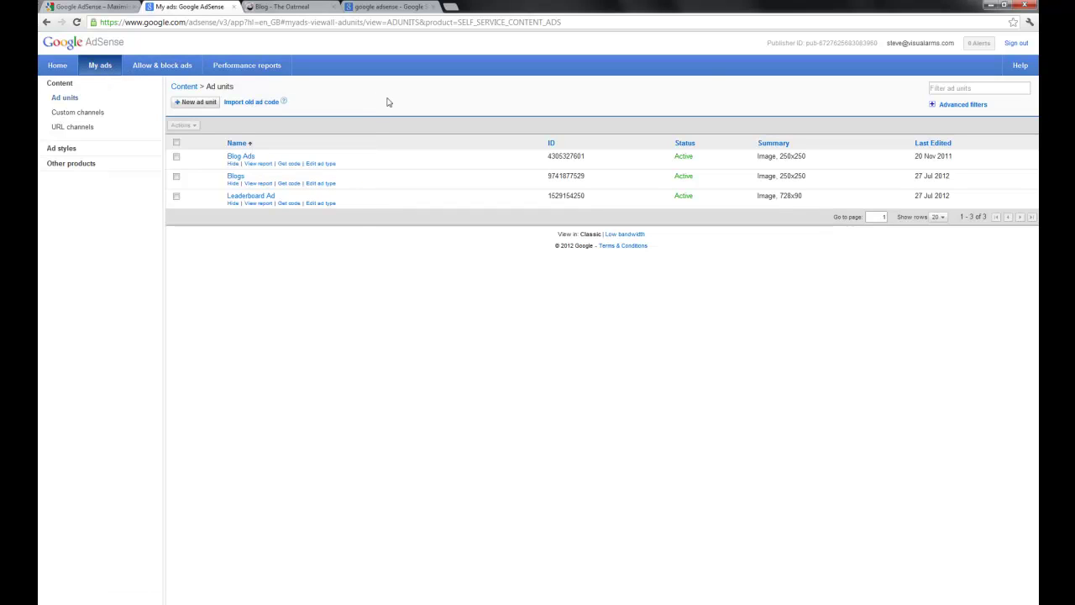
Step: Start a new ad unit and keep its size at 728 x 90 Leaderboard
{"action": "left_click", "coordinate": [197, 103]}
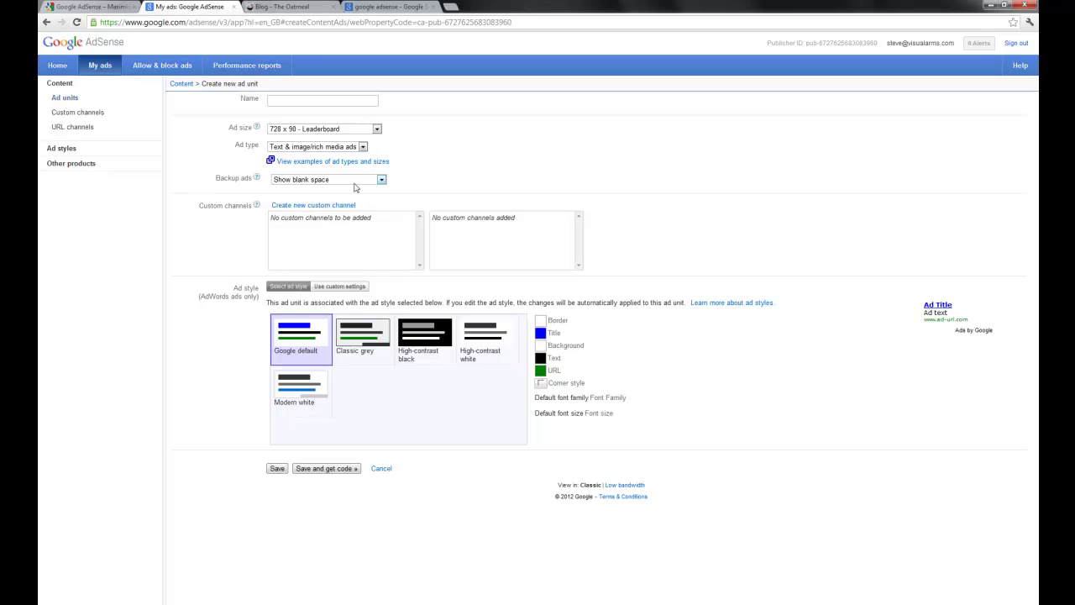
{"action": "left_click", "coordinate": [304, 101]}
{"action": "left_click", "coordinate": [300, 129]}
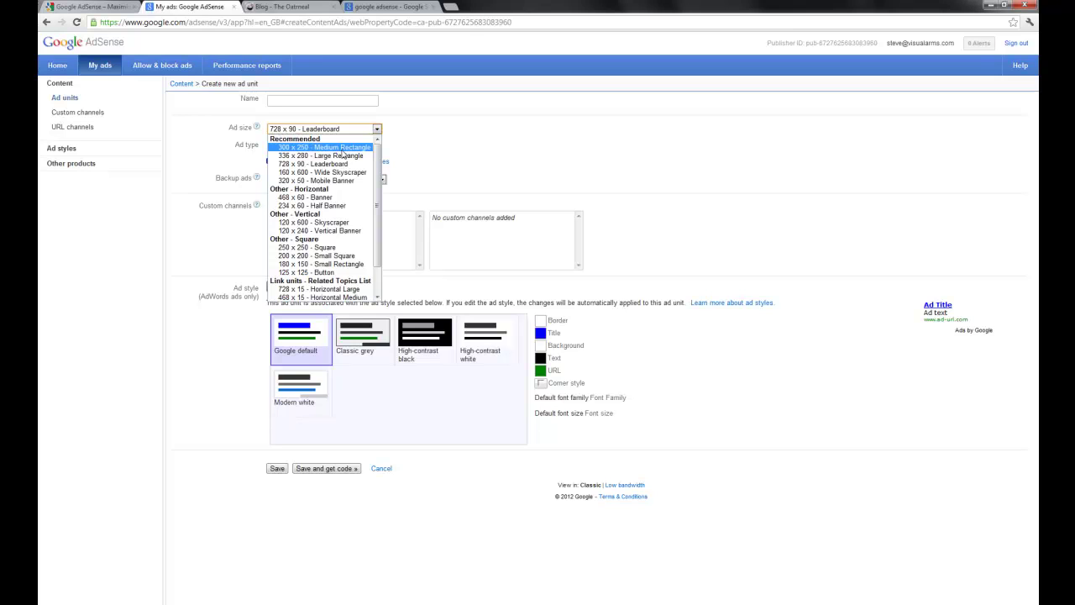
{"action": "mouse_move", "coordinate": [376, 153]}
{"action": "left_mouse_down"}
{"action": "mouse_move", "coordinate": [377, 173]}
{"action": "mouse_move", "coordinate": [377, 149]}
{"action": "left_mouse_up"}
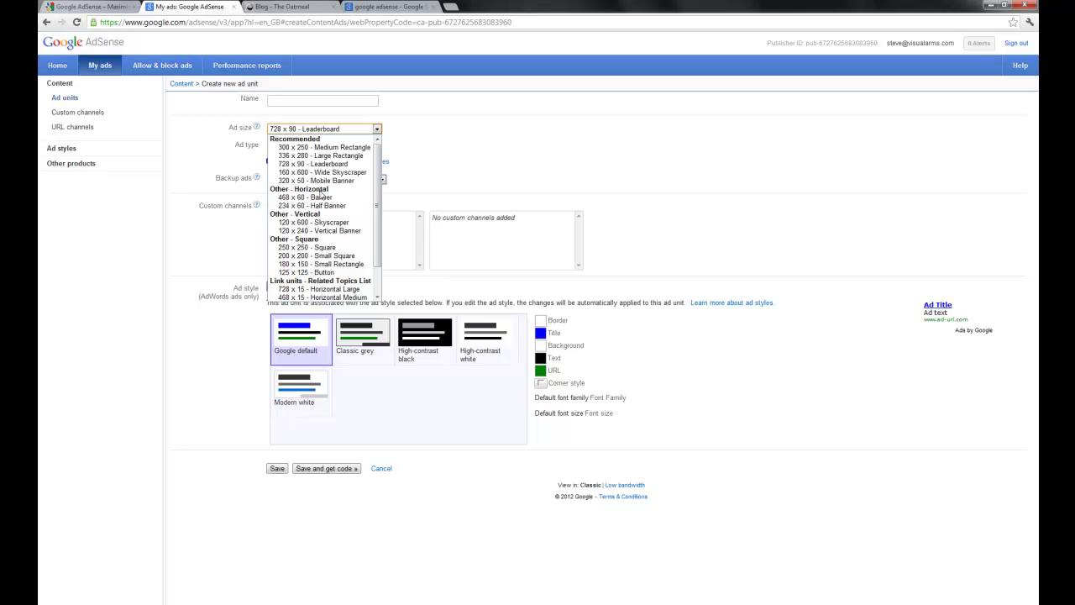
{"action": "left_click", "coordinate": [413, 163]}
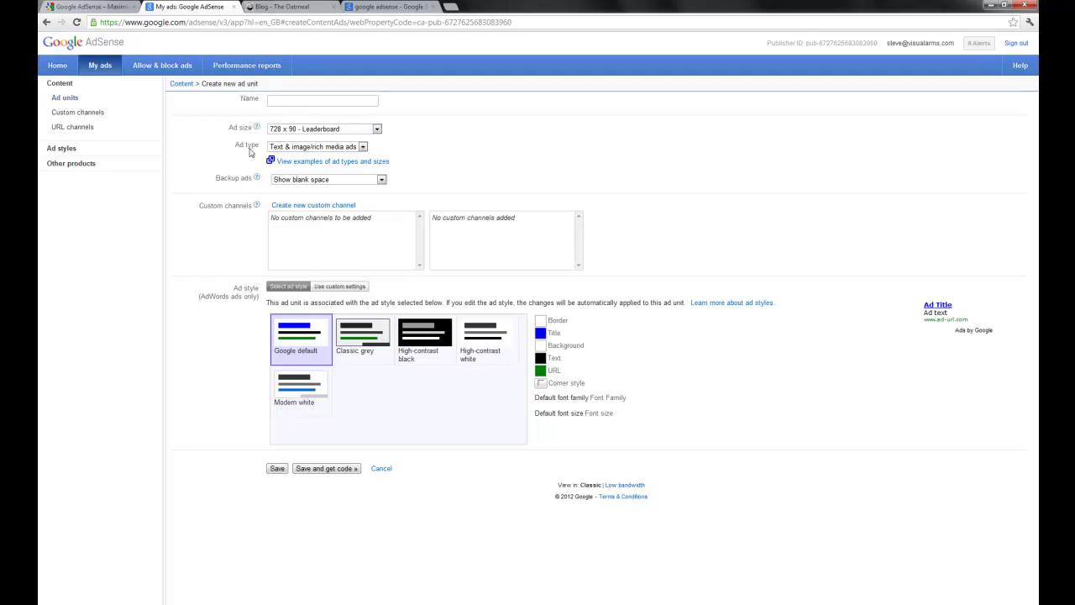
Step: Try text-only and image-only ad types, settle on Text & image/rich media, then view backup options
{"action": "left_click", "coordinate": [306, 150]}
{"action": "left_click", "coordinate": [306, 156]}
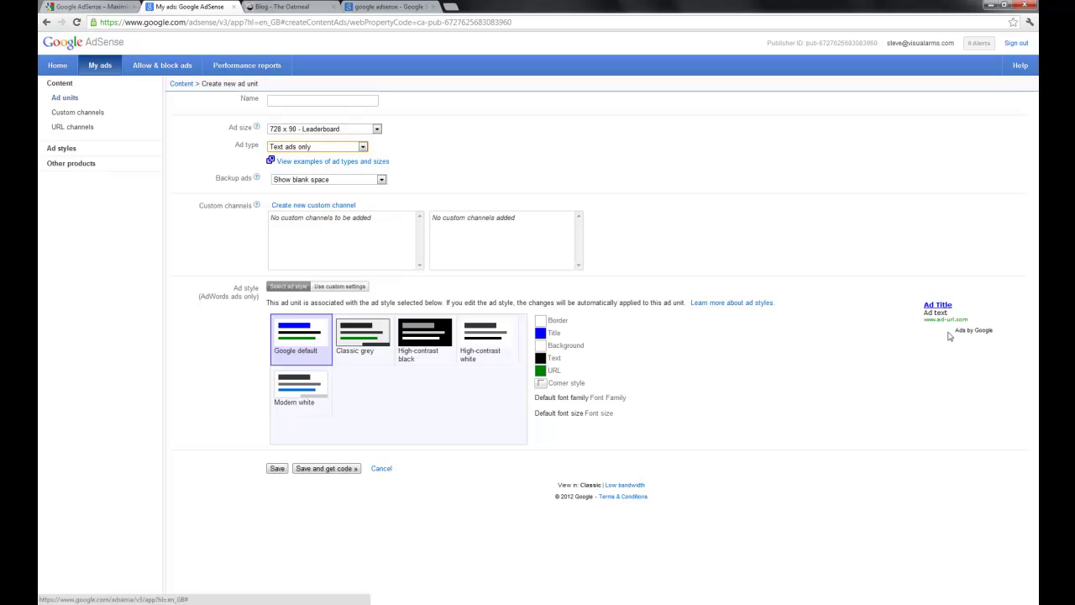
{"action": "left_click", "coordinate": [345, 148]}
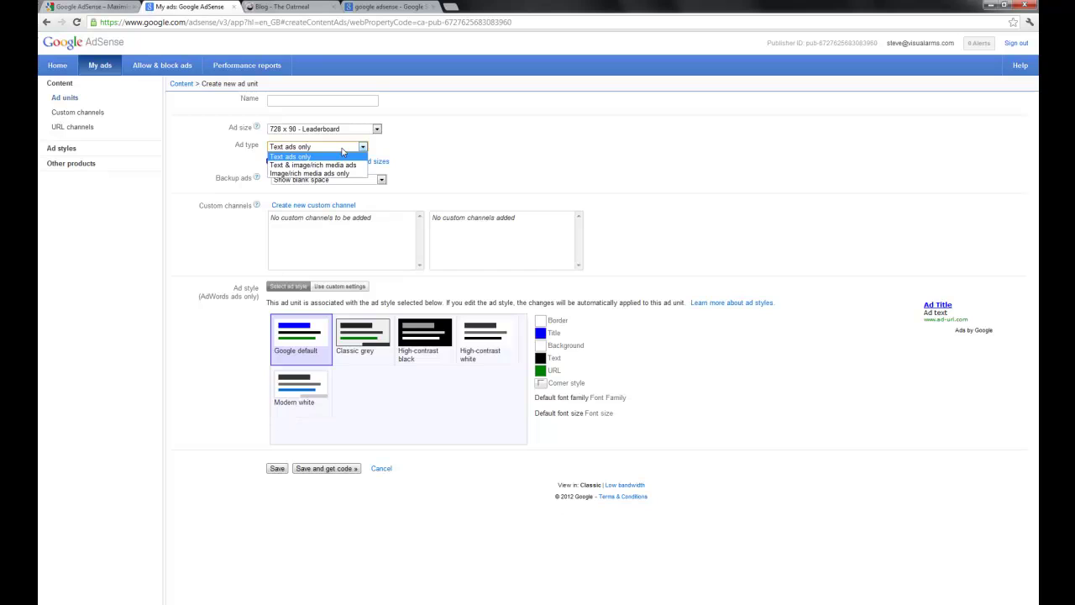
{"action": "left_click", "coordinate": [309, 175]}
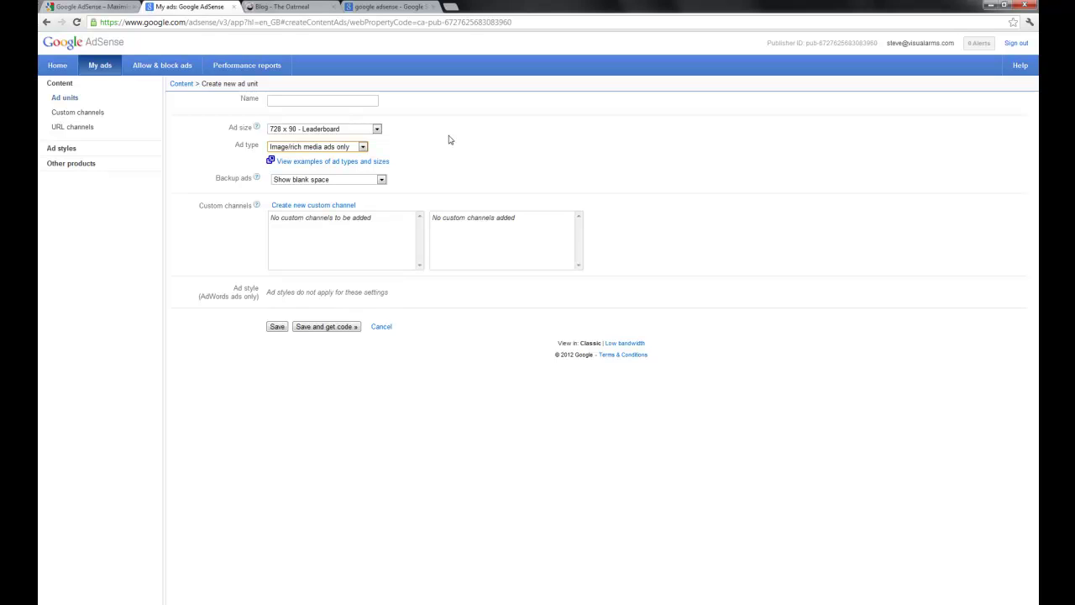
{"action": "left_click", "coordinate": [336, 147]}
{"action": "left_click", "coordinate": [329, 165]}
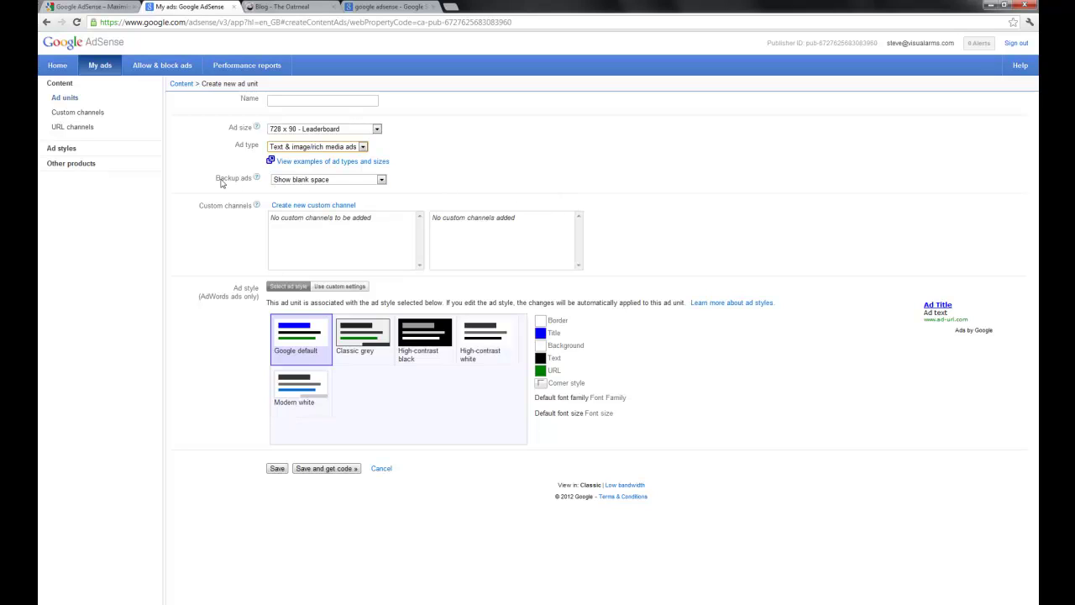
{"action": "left_click", "coordinate": [302, 181]}
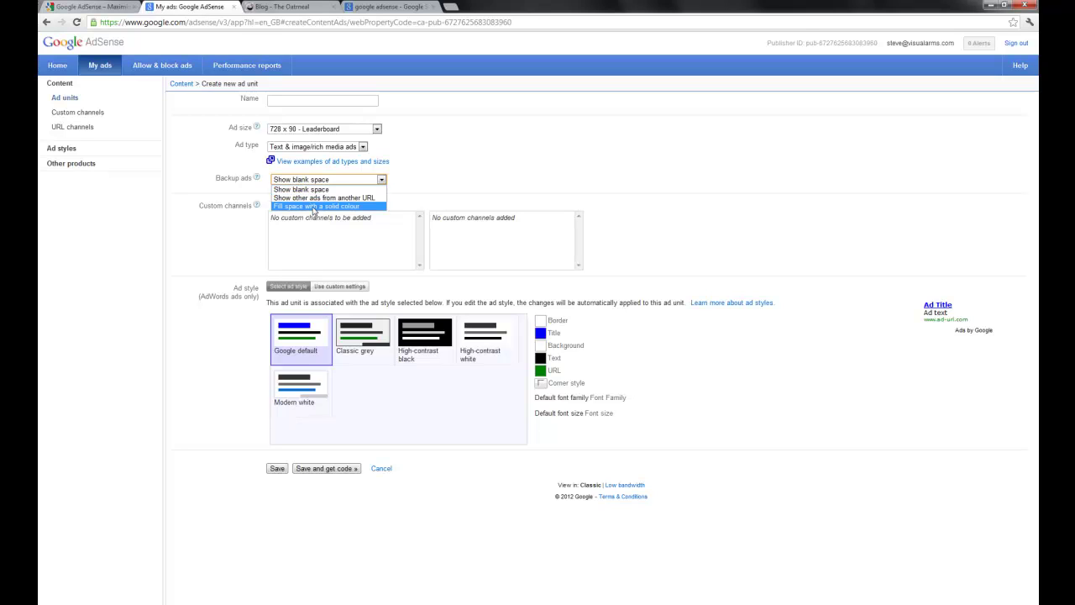
Step: Keep Show blank space as backup, apply the Modern white style, and name the unit Sample
{"action": "left_click", "coordinate": [424, 186]}
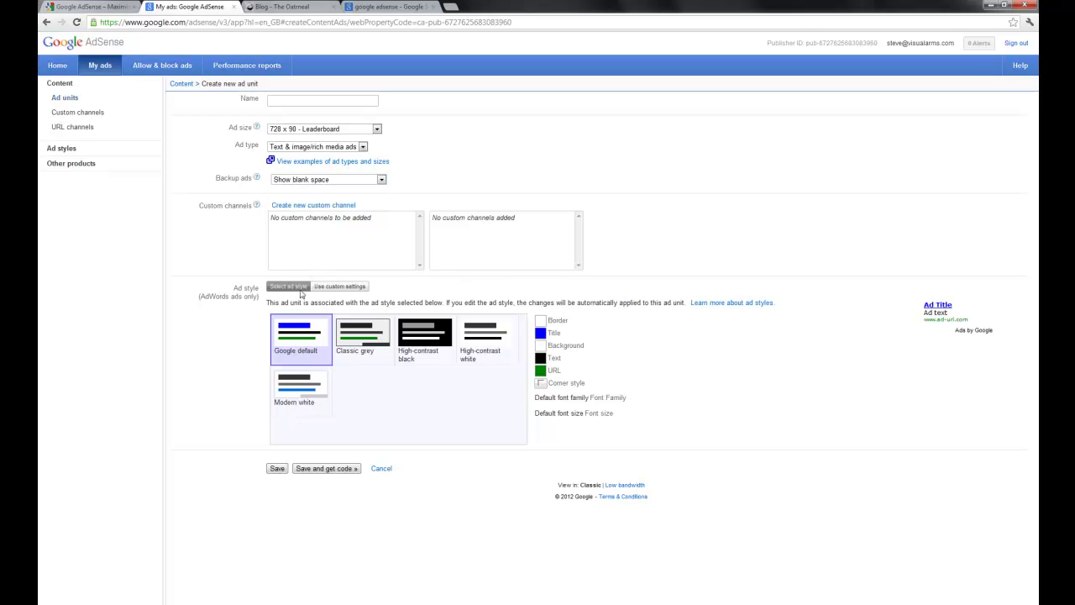
{"action": "left_click", "coordinate": [359, 336]}
{"action": "left_click", "coordinate": [412, 339]}
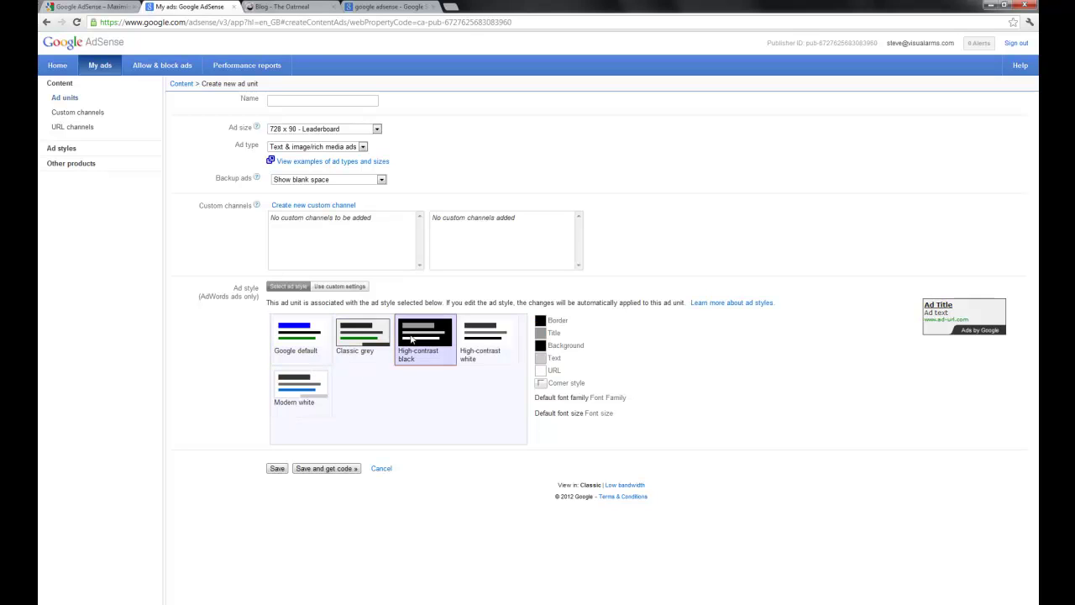
{"action": "left_click", "coordinate": [489, 342]}
{"action": "left_click", "coordinate": [374, 338]}
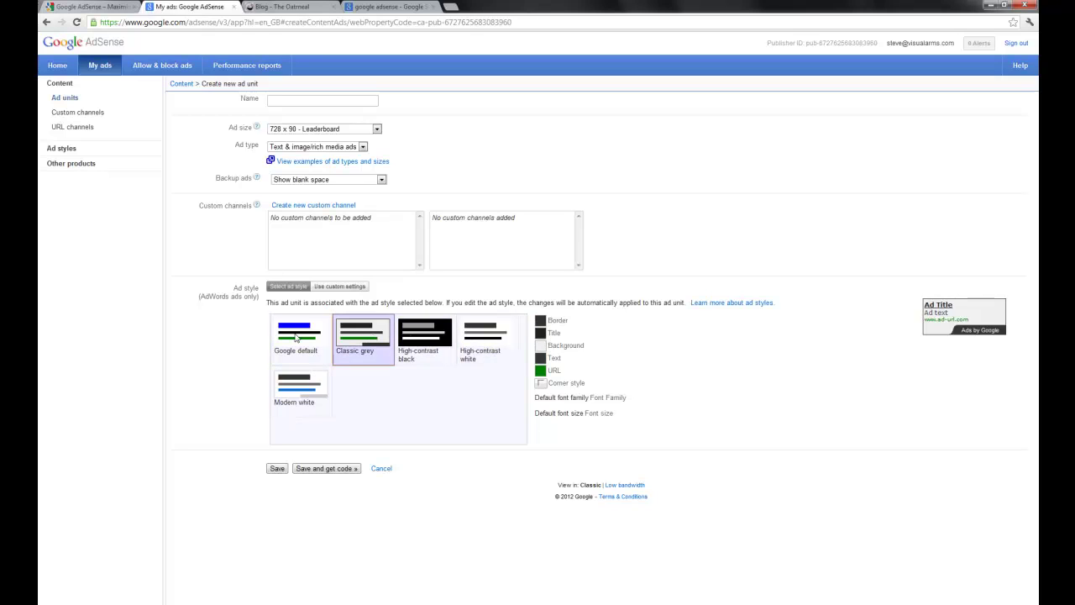
{"action": "left_click", "coordinate": [299, 339]}
{"action": "left_click", "coordinate": [305, 389]}
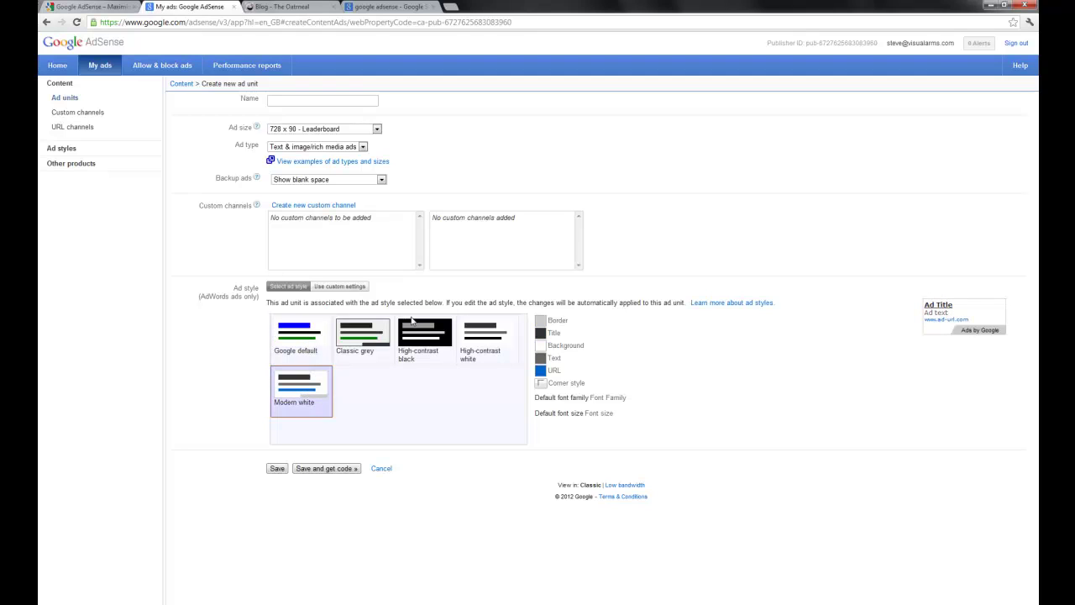
{"action": "left_click", "coordinate": [295, 102]}
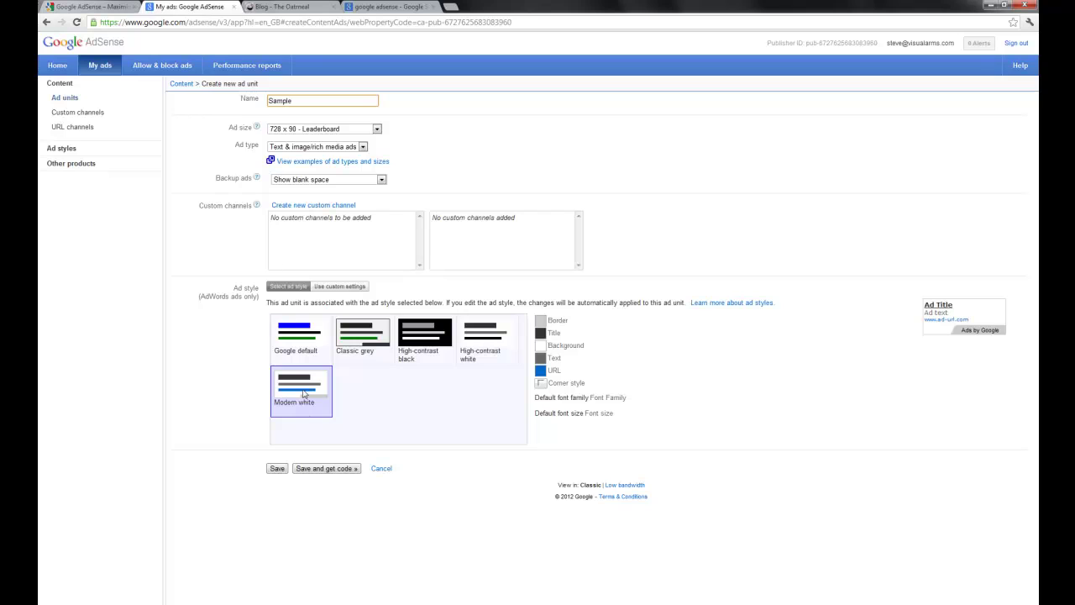
{"action": "left_click", "coordinate": [325, 471]}
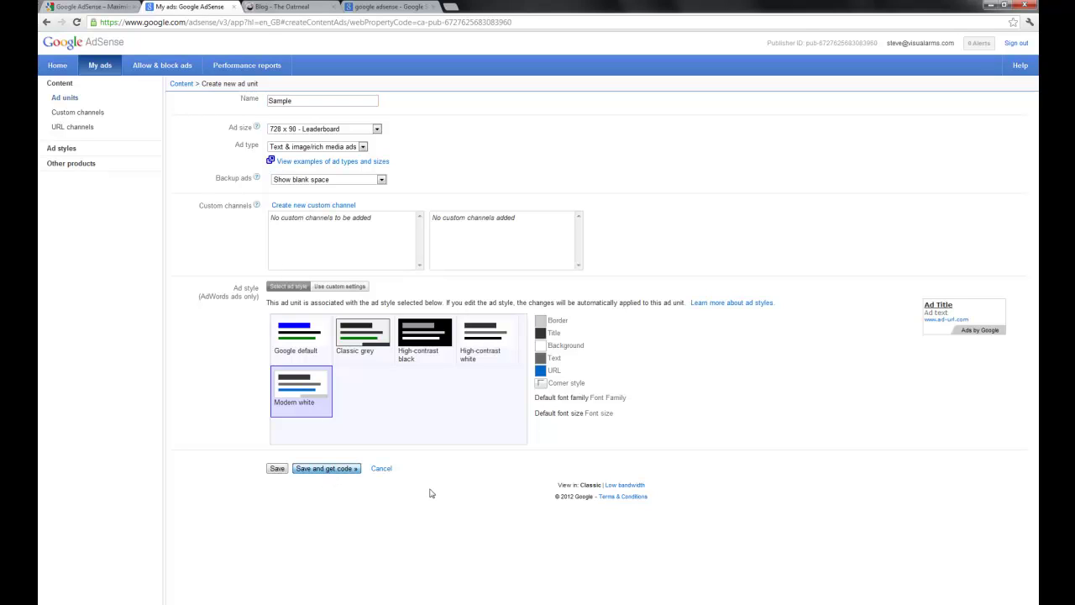
Step: Save the Sample unit with Save and get code, then select all its JavaScript ad code
{"action": "left_click", "coordinate": [343, 469]}
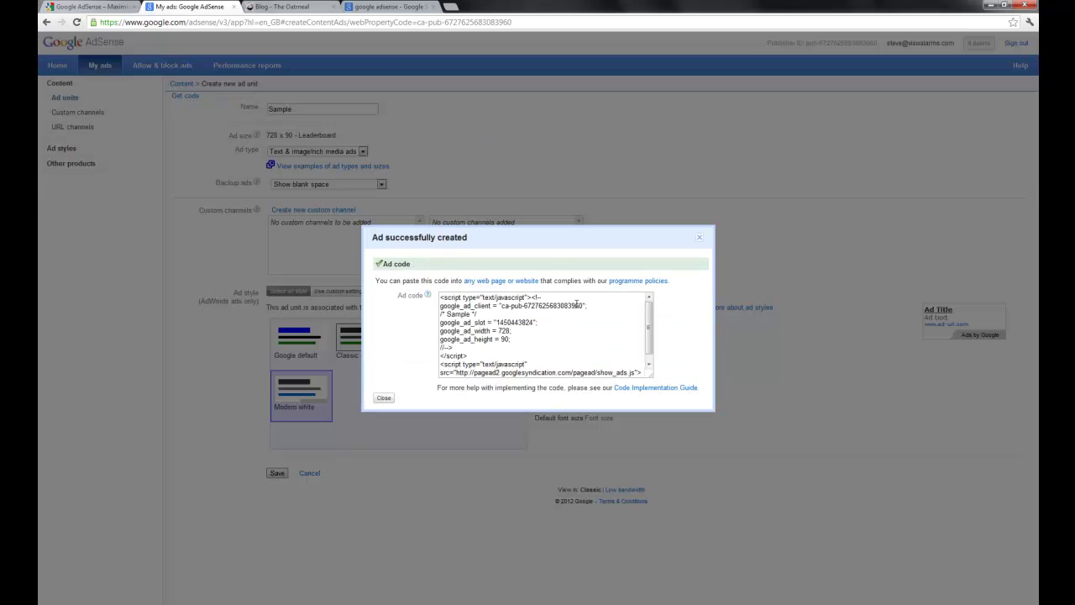
{"action": "left_click_drag", "start_coordinate": [648, 316], "coordinate": [648, 326]}
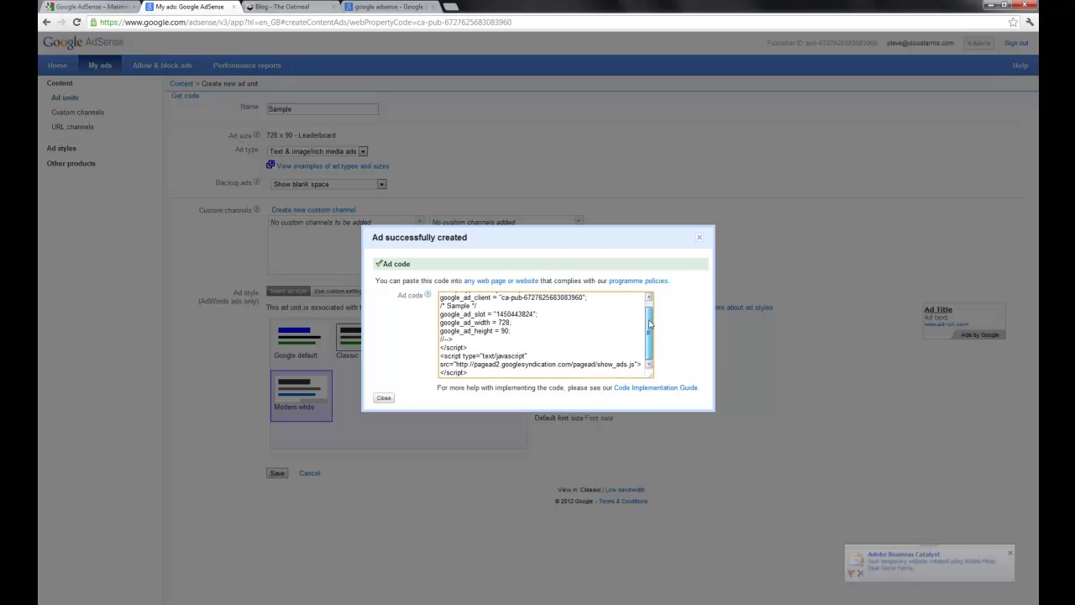
{"action": "scroll", "coordinate": [648, 328], "scroll_direction": "up", "scroll_amount": 1}
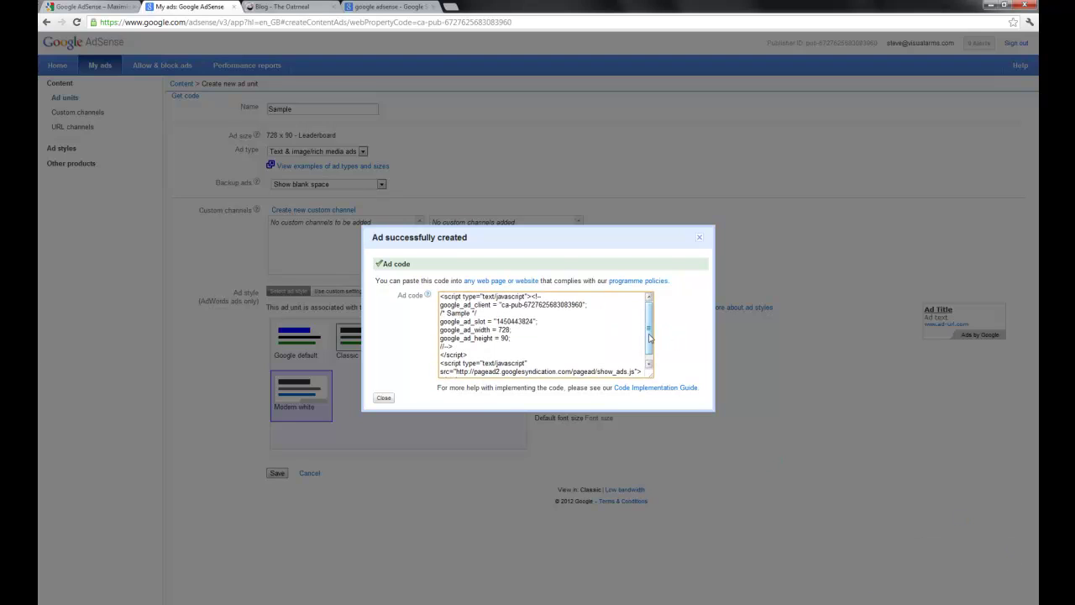
{"action": "scroll", "coordinate": [651, 330], "scroll_direction": "down", "scroll_amount": 1}
{"action": "key", "text": "ctrl+a"}
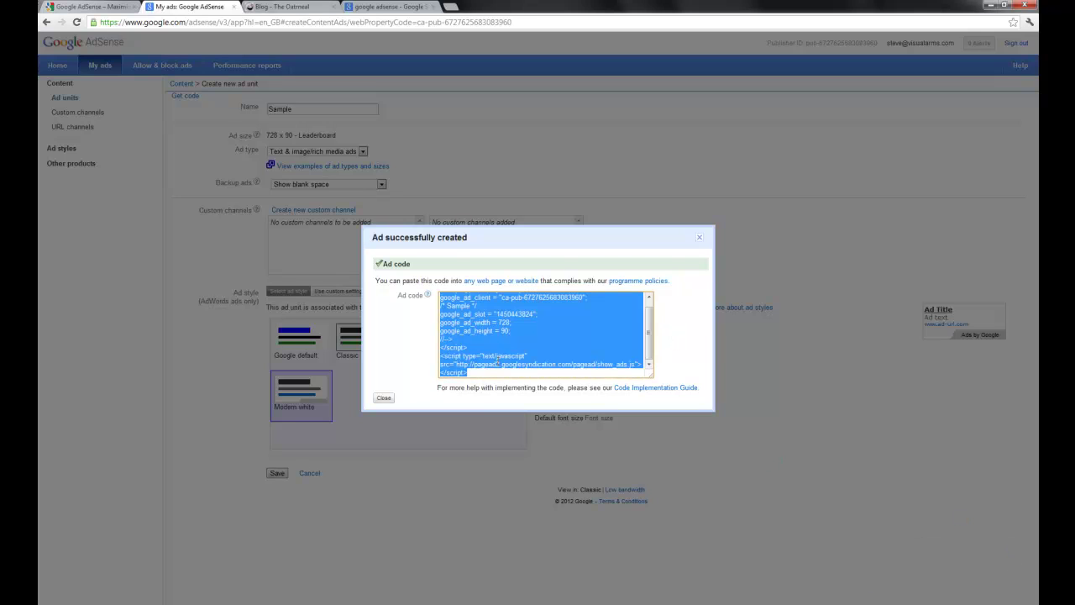
{"action": "scroll", "coordinate": [499, 357], "scroll_direction": "up", "scroll_amount": 1}
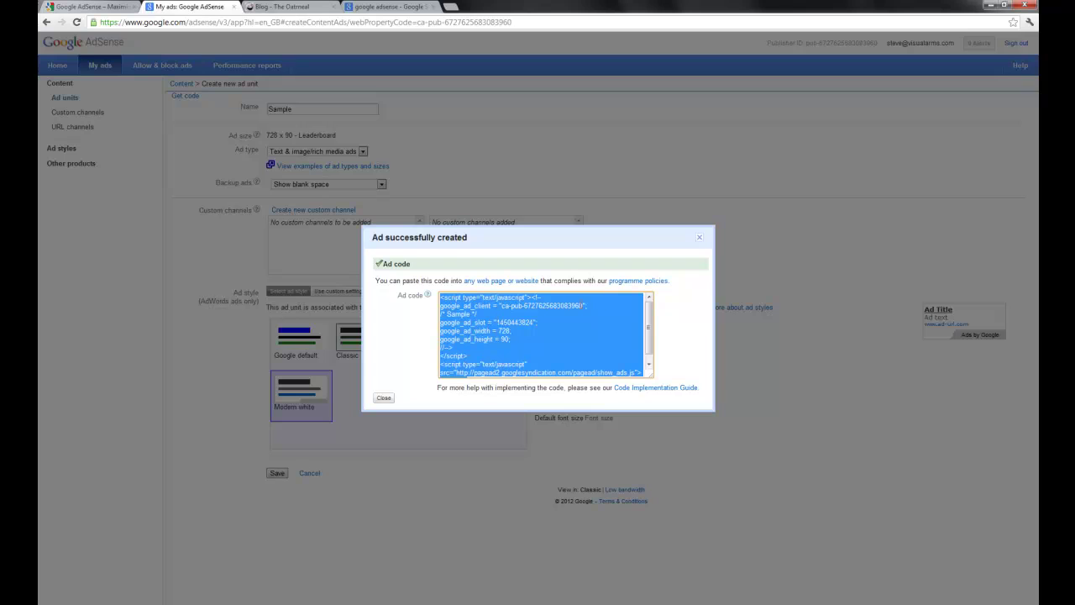
{"action": "scroll", "coordinate": [654, 331], "scroll_direction": "down", "scroll_amount": 1}
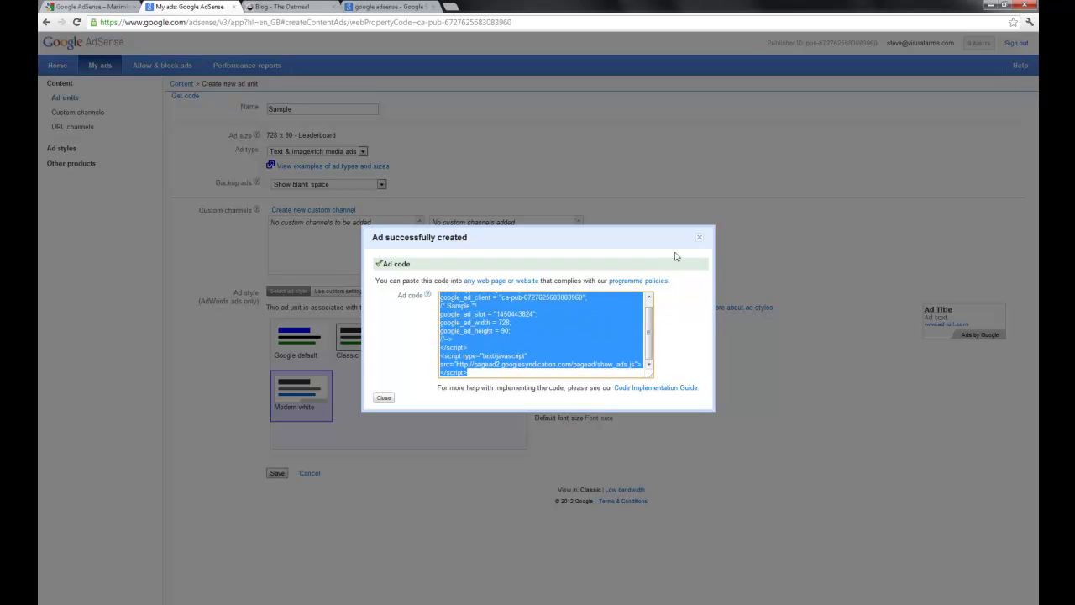
Step: Copy the full ad code of the existing Leaderboard Ad unit and return to Muse
{"action": "left_click", "coordinate": [699, 238]}
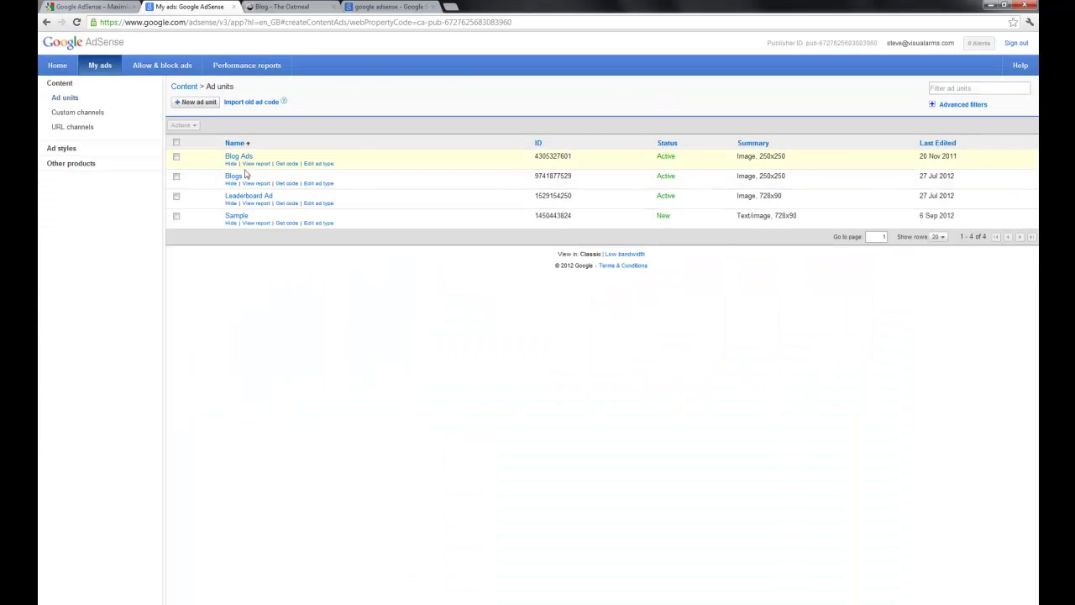
{"action": "left_click", "coordinate": [282, 204]}
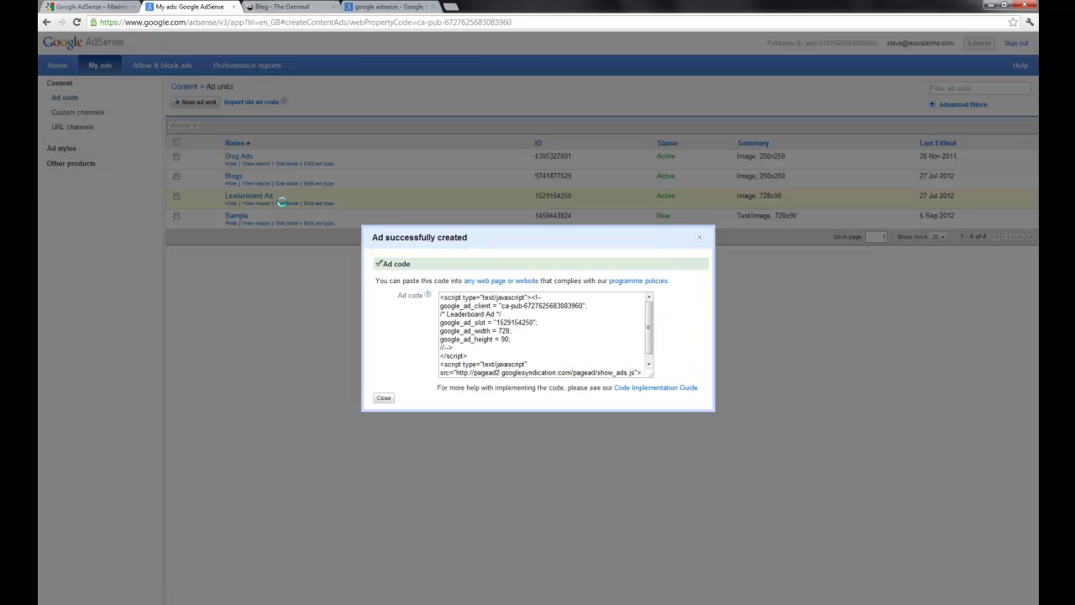
{"action": "left_click_drag", "start_coordinate": [649, 326], "coordinate": [647, 336]}
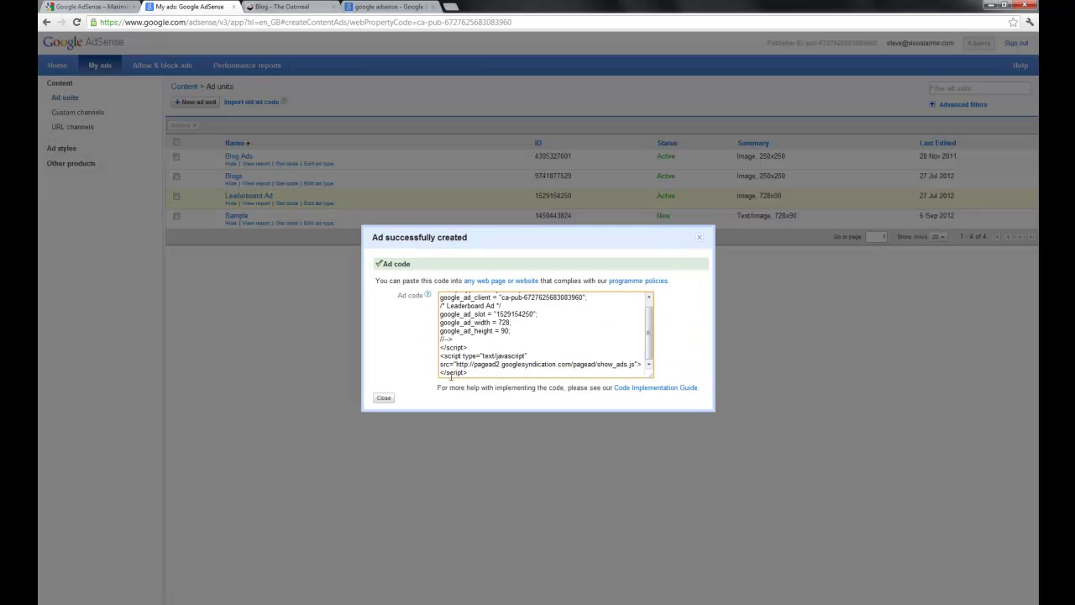
{"action": "left_click_drag", "start_coordinate": [452, 378], "coordinate": [417, 269]}
{"action": "right_click", "coordinate": [490, 311]}
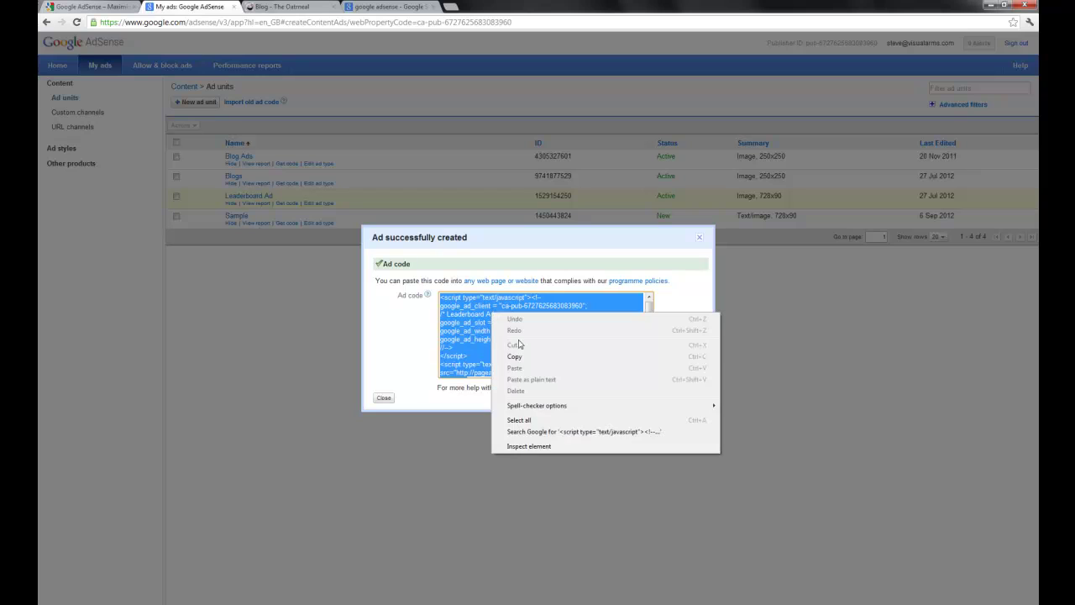
{"action": "left_click", "coordinate": [521, 358]}
{"action": "key", "text": "alt+Tab"}
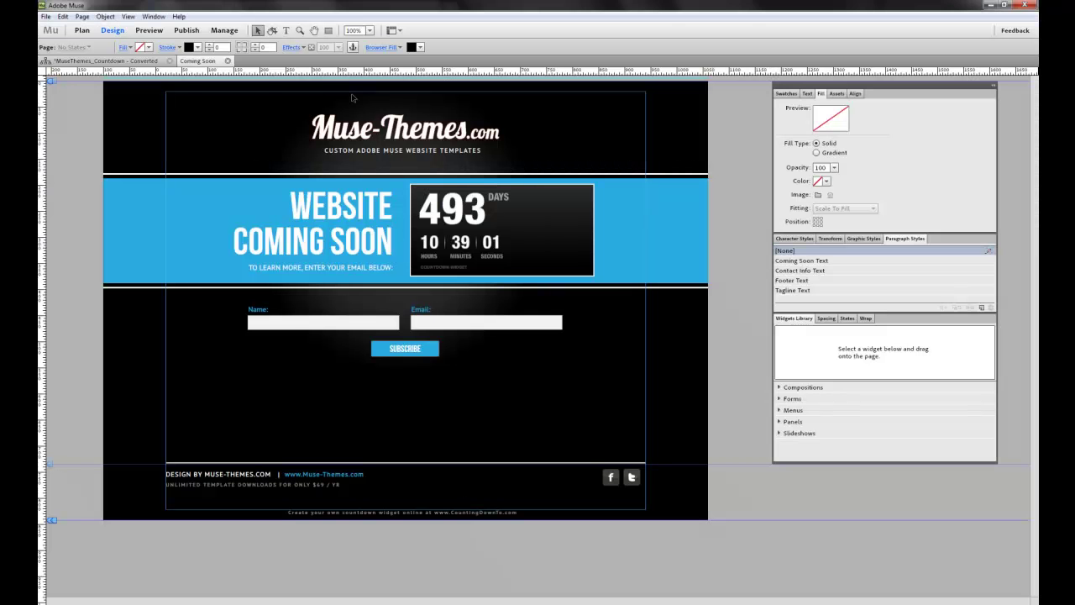
Step: Insert an HTML item containing the pasted AdSense leaderboard code via Object > Insert HTML
{"action": "left_click", "coordinate": [105, 16]}
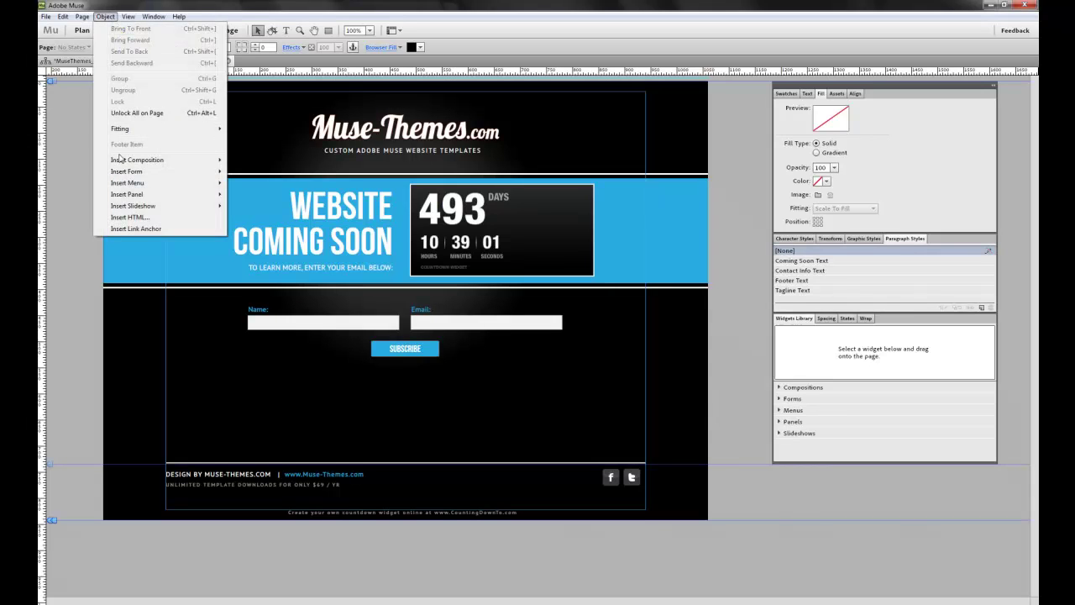
{"action": "left_click", "coordinate": [134, 219]}
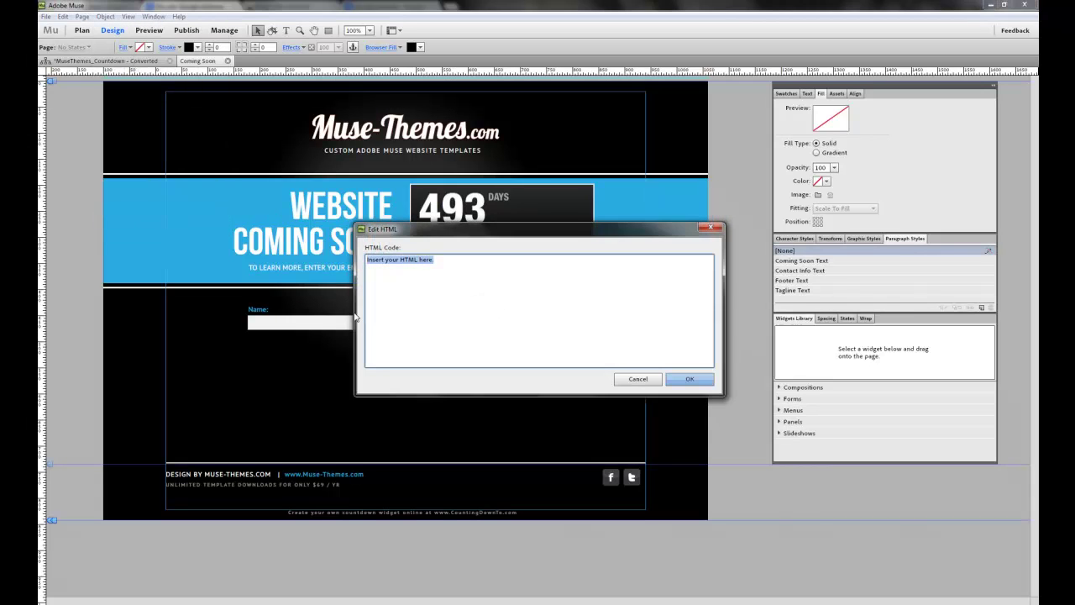
{"action": "key", "text": "ctrl+v"}
{"action": "left_click", "coordinate": [690, 379]}
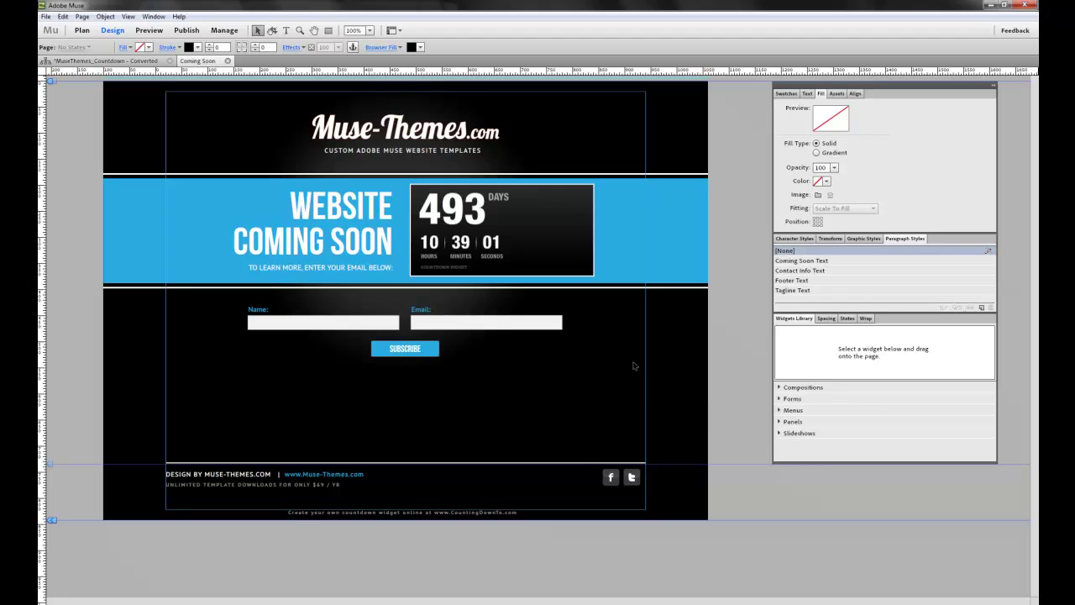
{"action": "key", "text": "ctrl+v"}
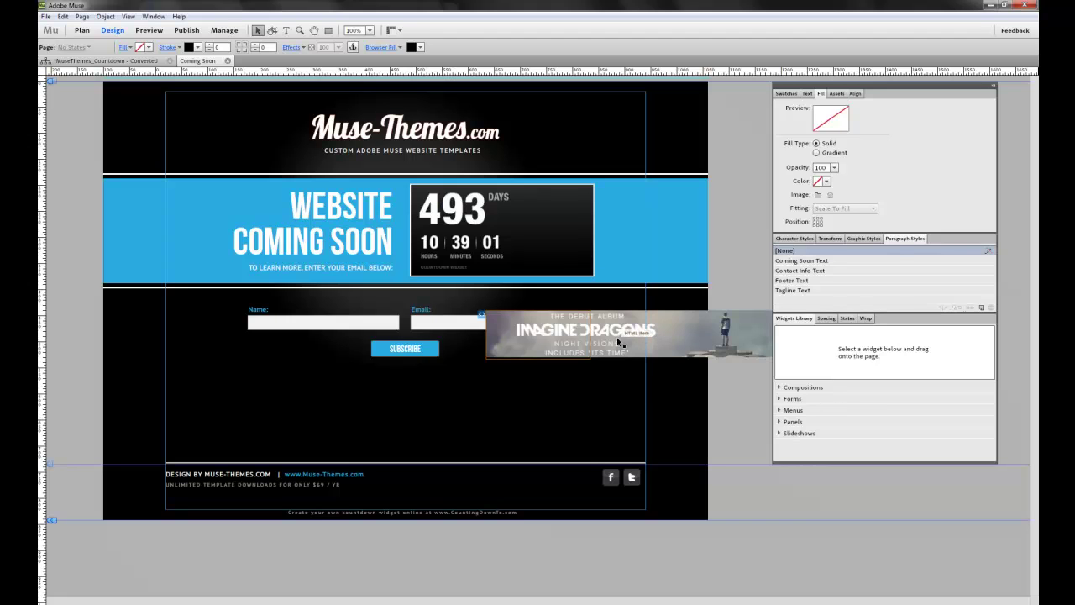
Step: Move and resize the ad banner so it sits centred below the Subscribe button
{"action": "left_click_drag", "start_coordinate": [644, 334], "coordinate": [598, 419]}
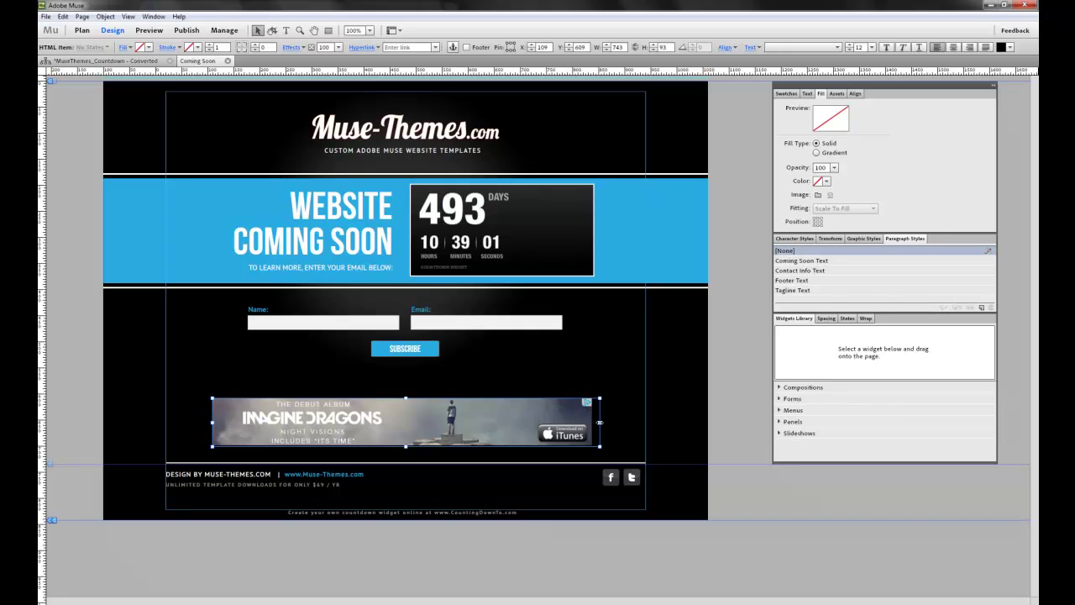
{"action": "left_click_drag", "start_coordinate": [599, 422], "coordinate": [562, 428]}
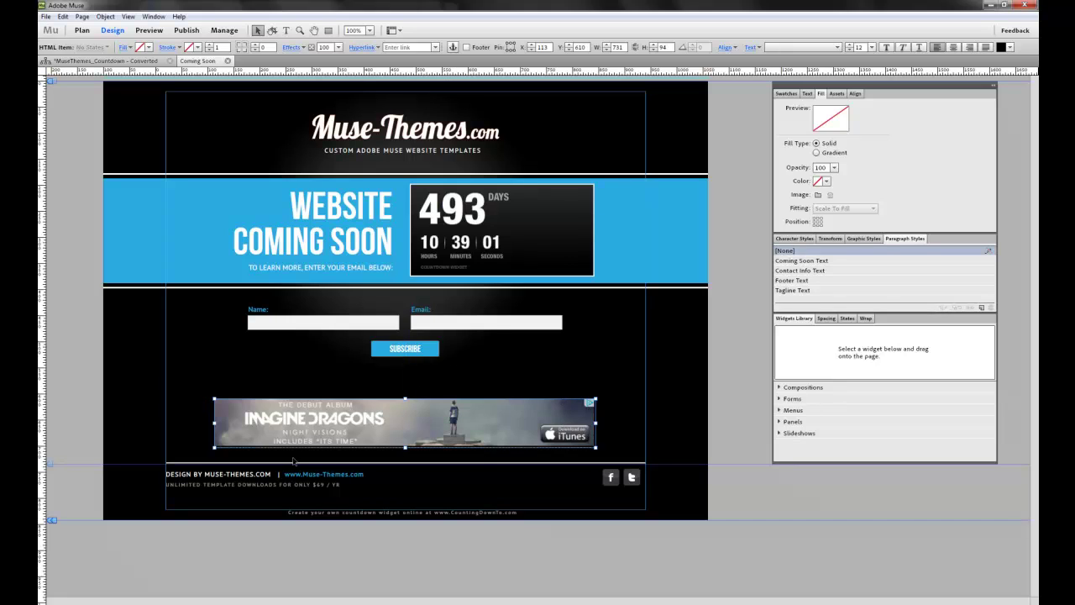
{"action": "left_click", "coordinate": [304, 385]}
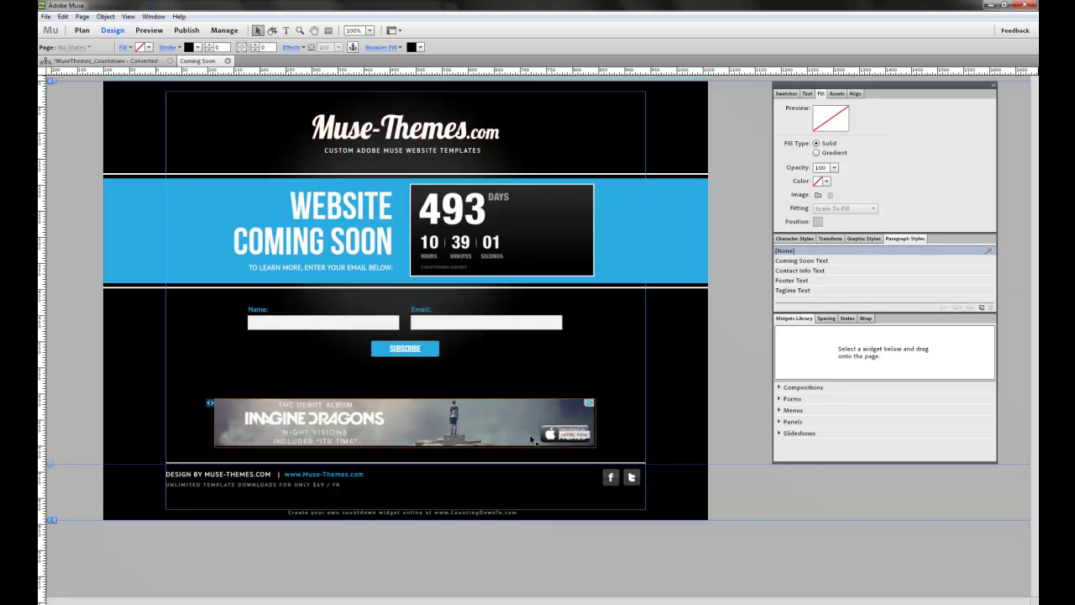
{"action": "left_click_drag", "start_coordinate": [432, 430], "coordinate": [405, 449]}
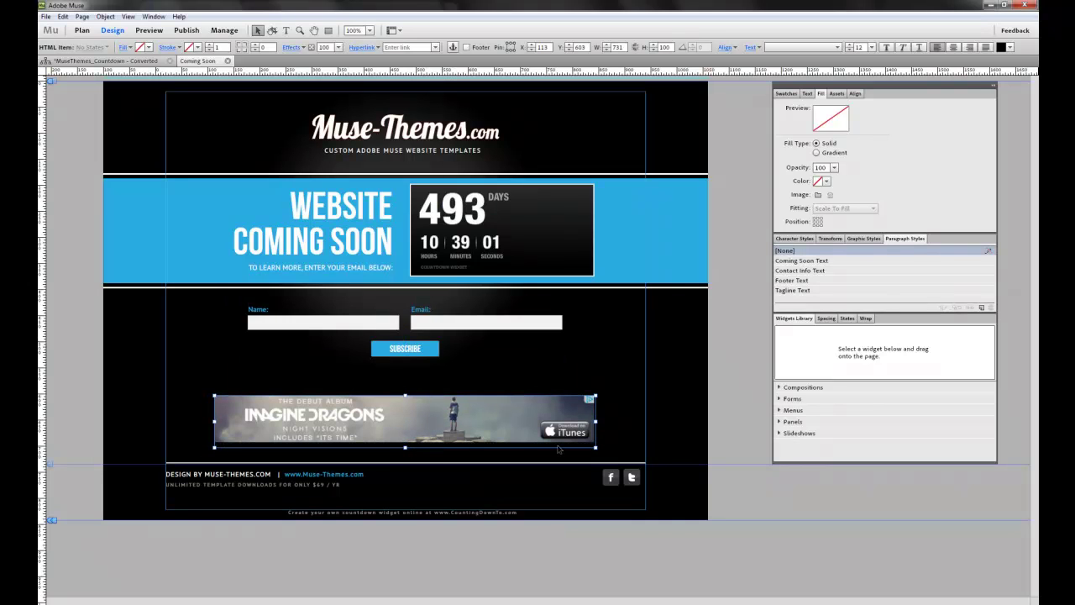
{"action": "left_click", "coordinate": [352, 456]}
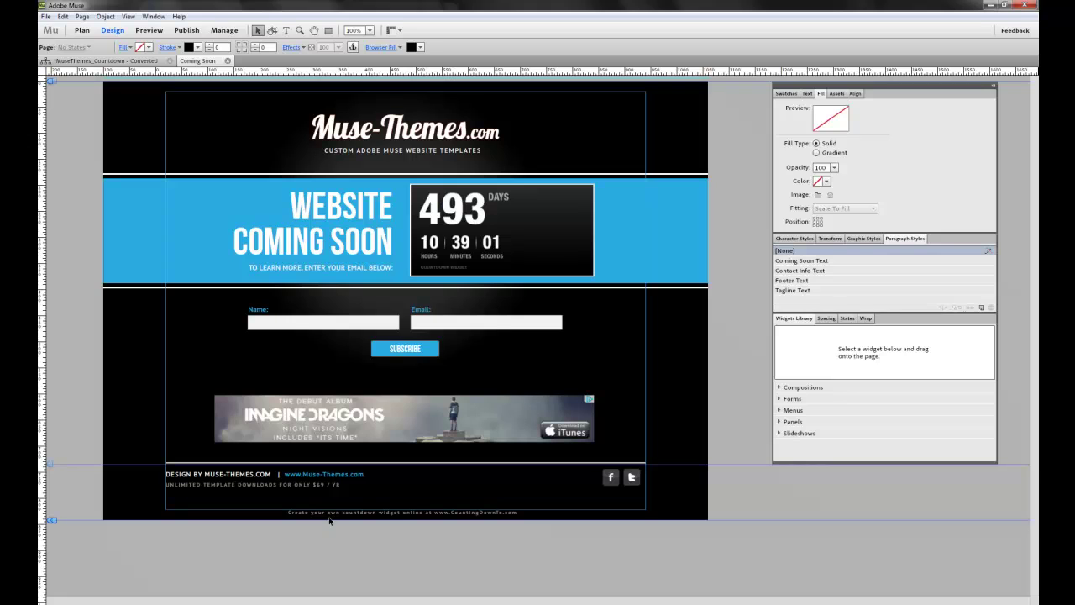
{"action": "left_click", "coordinate": [310, 604]}
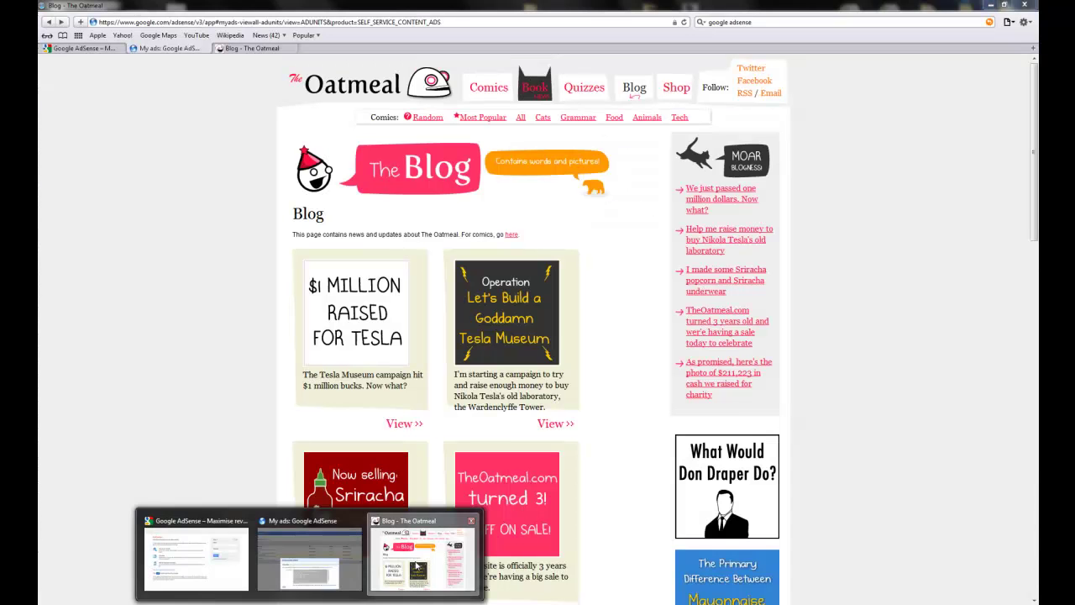
Step: Bring The Oatmeal blog forward, scroll down to its AdChoices ad near the footer, then back up
{"action": "left_click", "coordinate": [422, 556]}
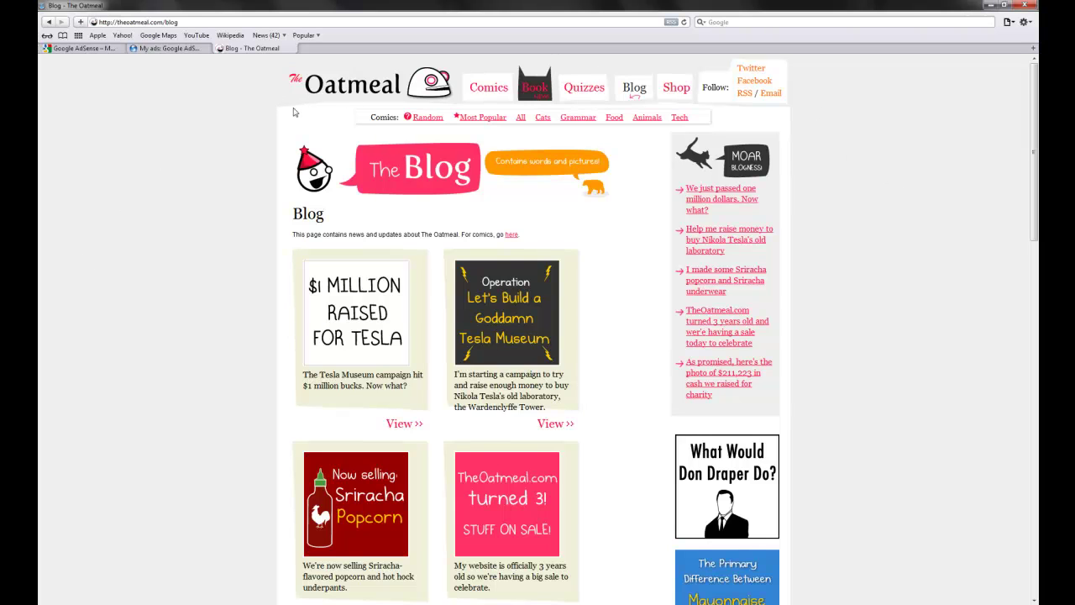
{"action": "scroll", "coordinate": [278, 132], "scroll_direction": "down", "scroll_amount": 1}
{"action": "scroll", "coordinate": [263, 142], "scroll_direction": "down", "scroll_amount": 1}
{"action": "scroll", "coordinate": [264, 130], "scroll_direction": "down", "scroll_amount": 2}
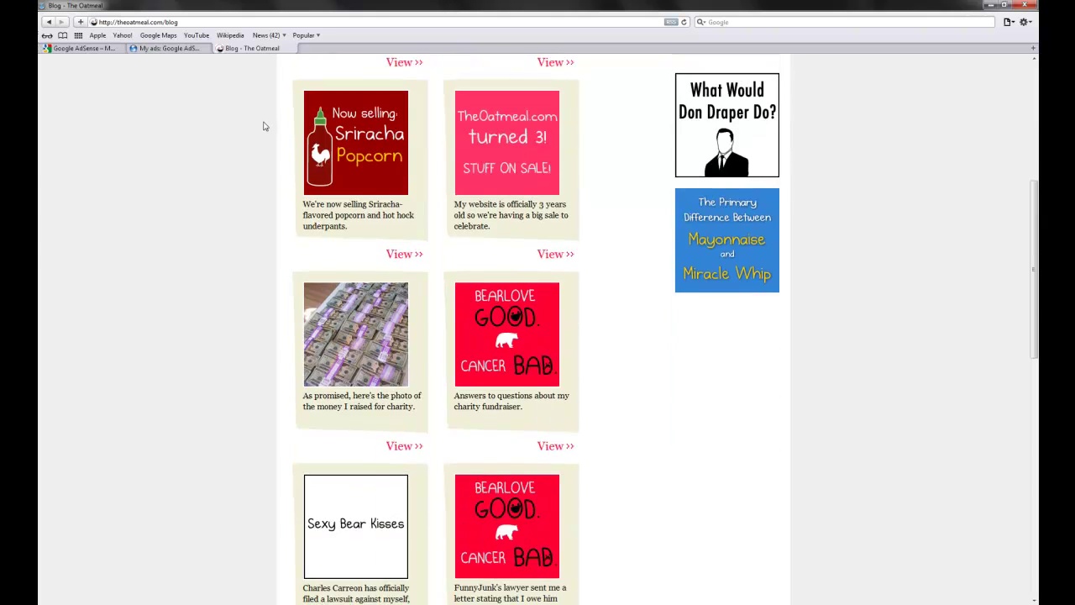
{"action": "scroll", "coordinate": [737, 264], "scroll_direction": "down", "scroll_amount": 2}
{"action": "scroll", "coordinate": [777, 268], "scroll_direction": "down", "scroll_amount": 4}
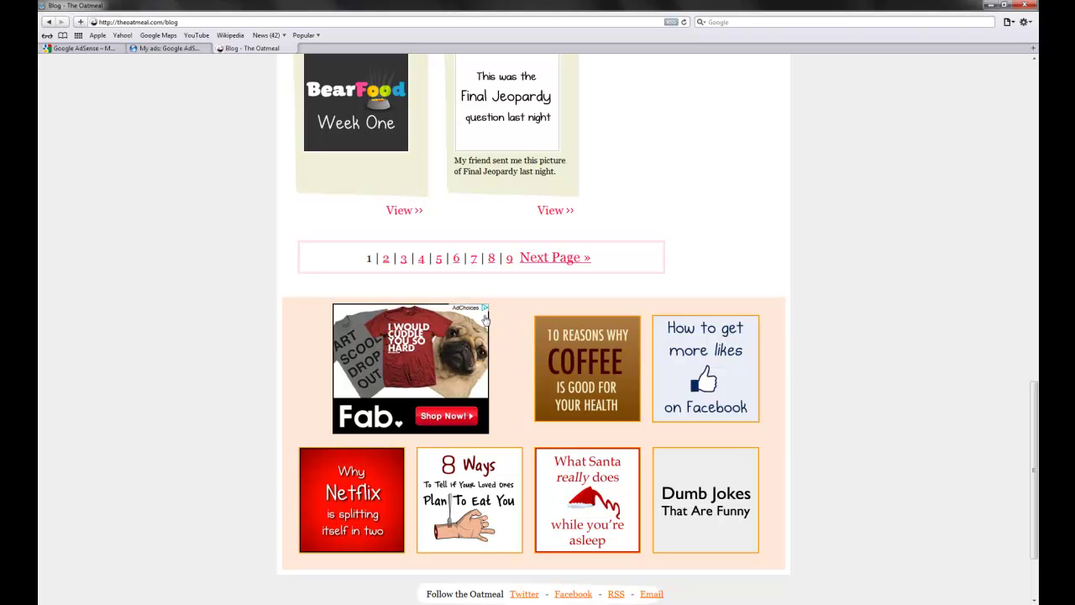
{"action": "scroll", "coordinate": [496, 412], "scroll_direction": "up", "scroll_amount": 2}
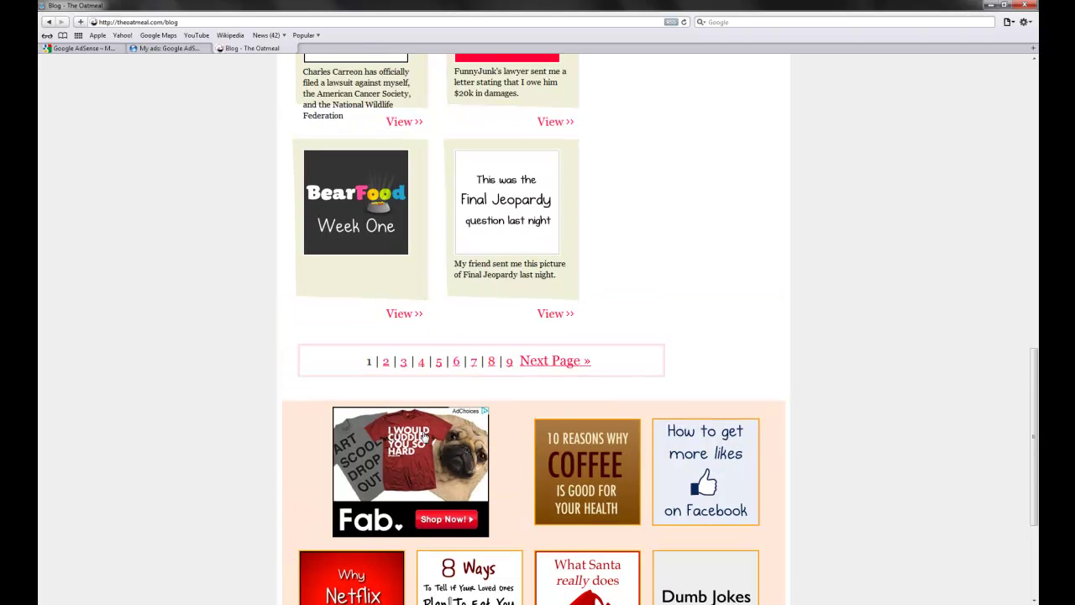
{"action": "scroll", "coordinate": [907, 488], "scroll_direction": "down", "scroll_amount": 2}
{"action": "left_click_drag", "start_coordinate": [1035, 471], "coordinate": [1036, 502]}
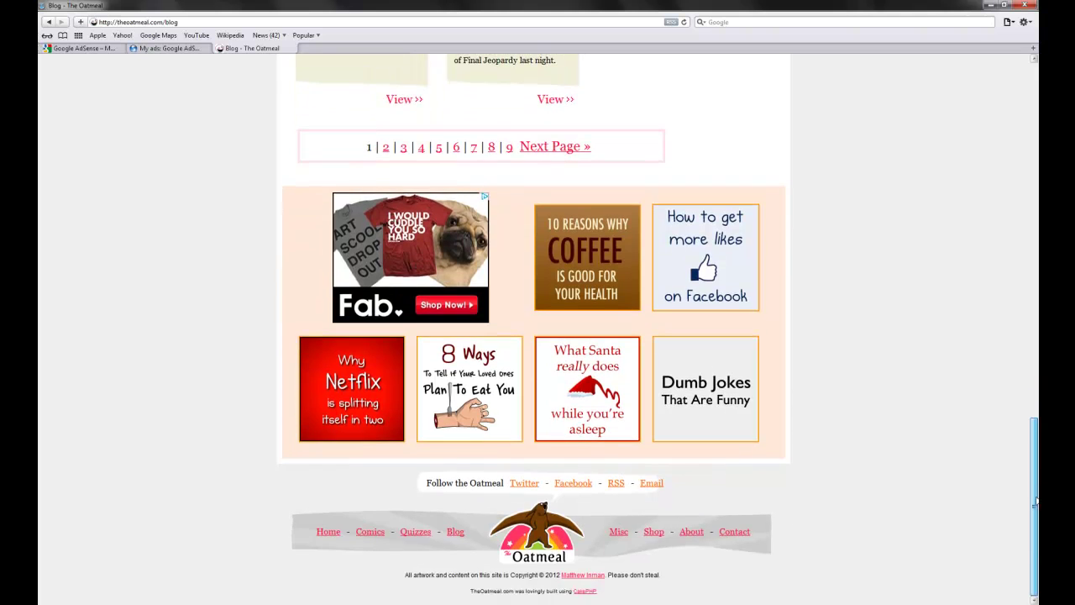
{"action": "scroll", "coordinate": [512, 244], "scroll_direction": "up", "scroll_amount": 10}
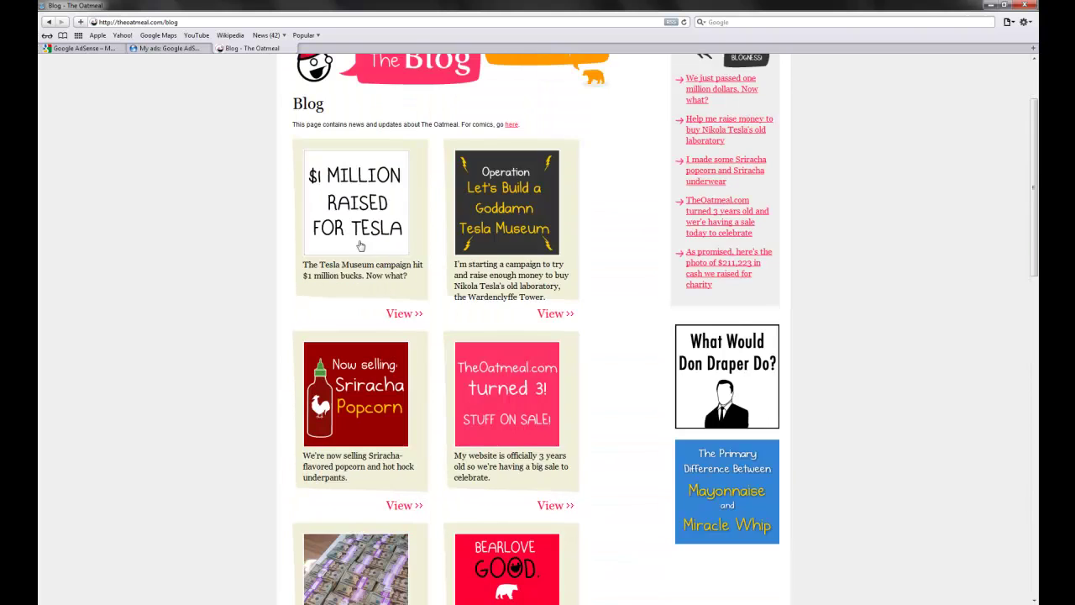
{"action": "scroll", "coordinate": [427, 187], "scroll_direction": "up", "scroll_amount": 2}
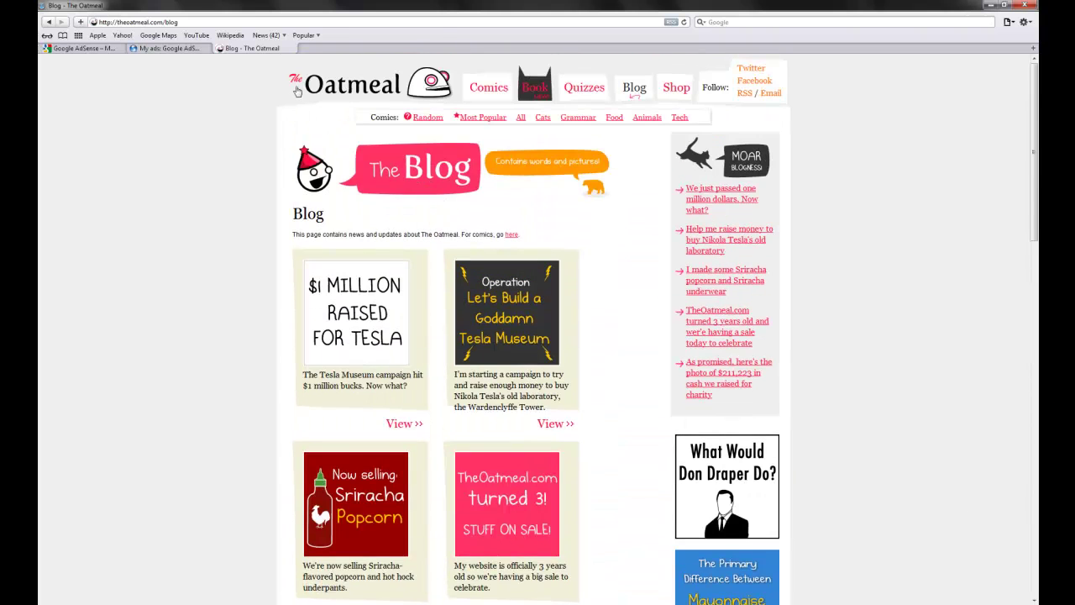
Step: Switch back to the Muse Coming Soon page design with Alt+Tab
{"action": "key", "text": "alt+Tab"}
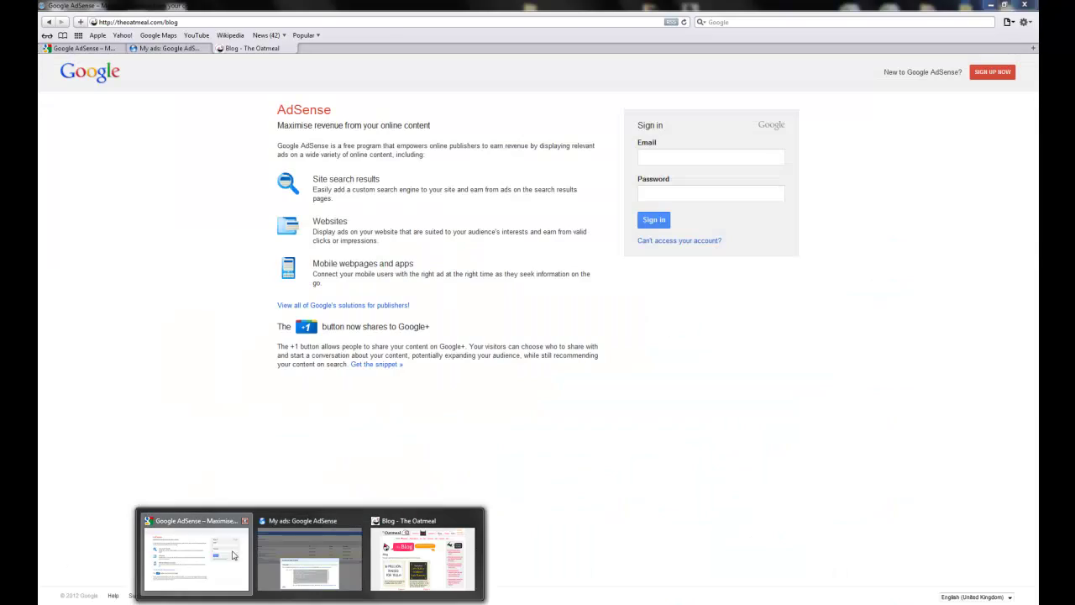
Step: Switch to the browser window showing the Google AdSense sign-in page
{"action": "left_click", "coordinate": [239, 555]}
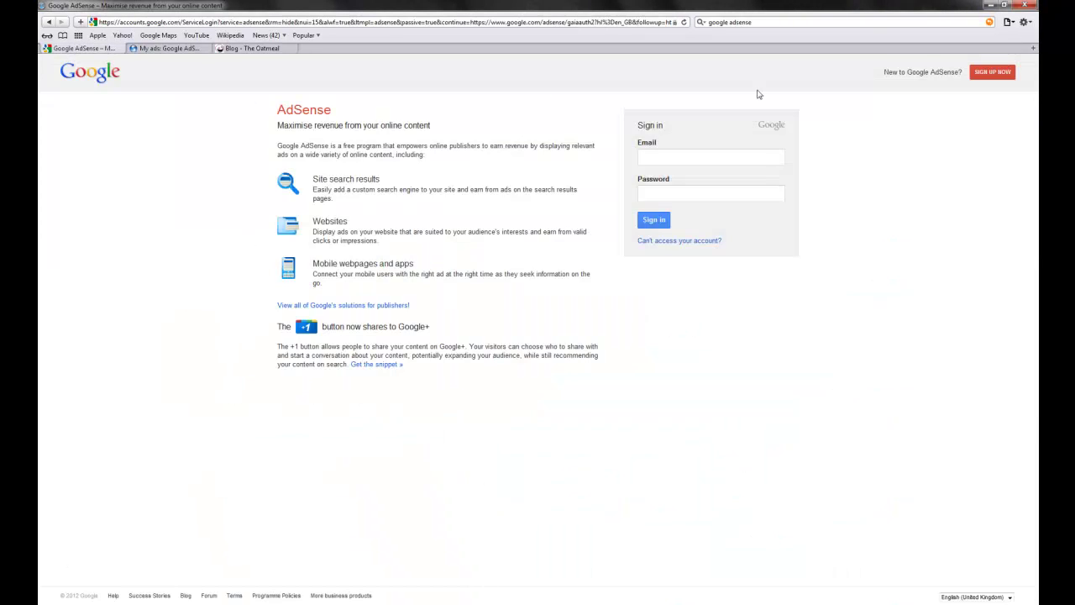